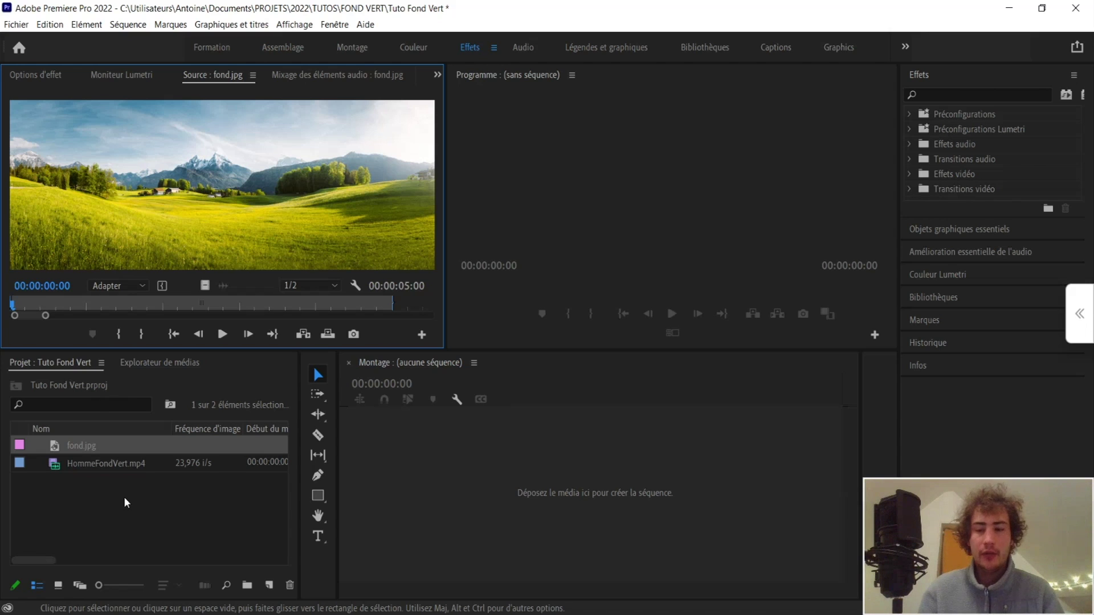
Create a sequence from HommeFondVert.mp4, and unlink and delete the clip's audio.
left_click(124, 497)
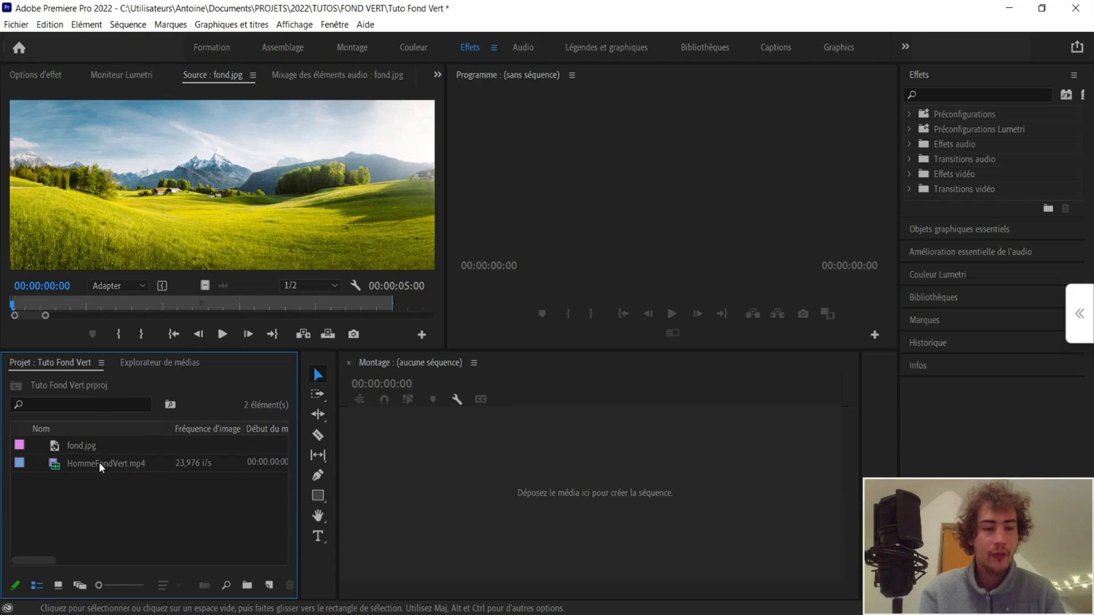
left_click_drag(100, 465, 540, 488)
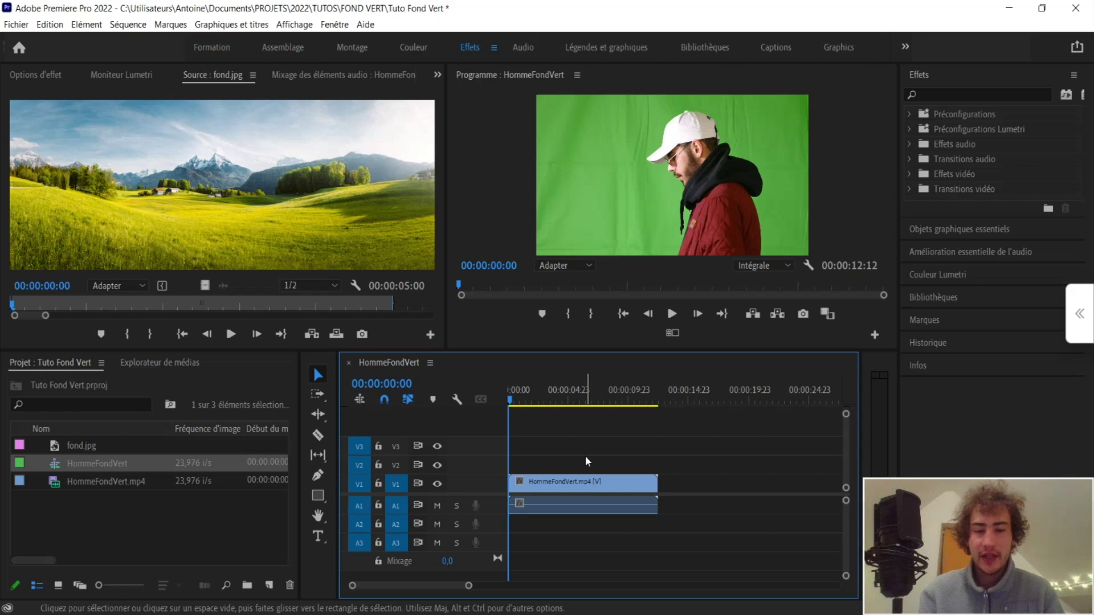
left_click(572, 507)
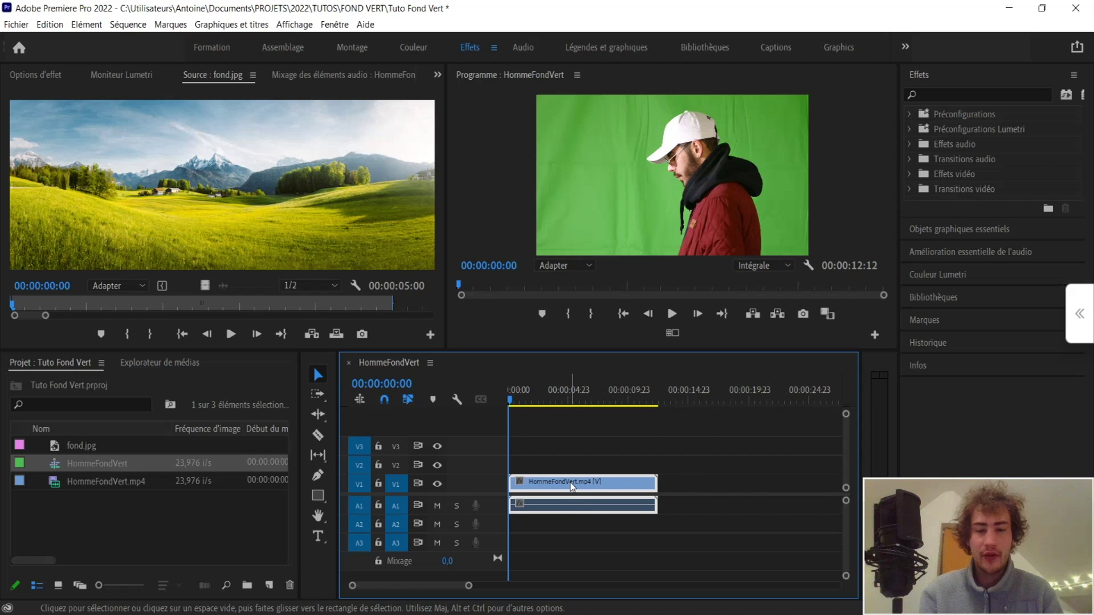
right_click(572, 486)
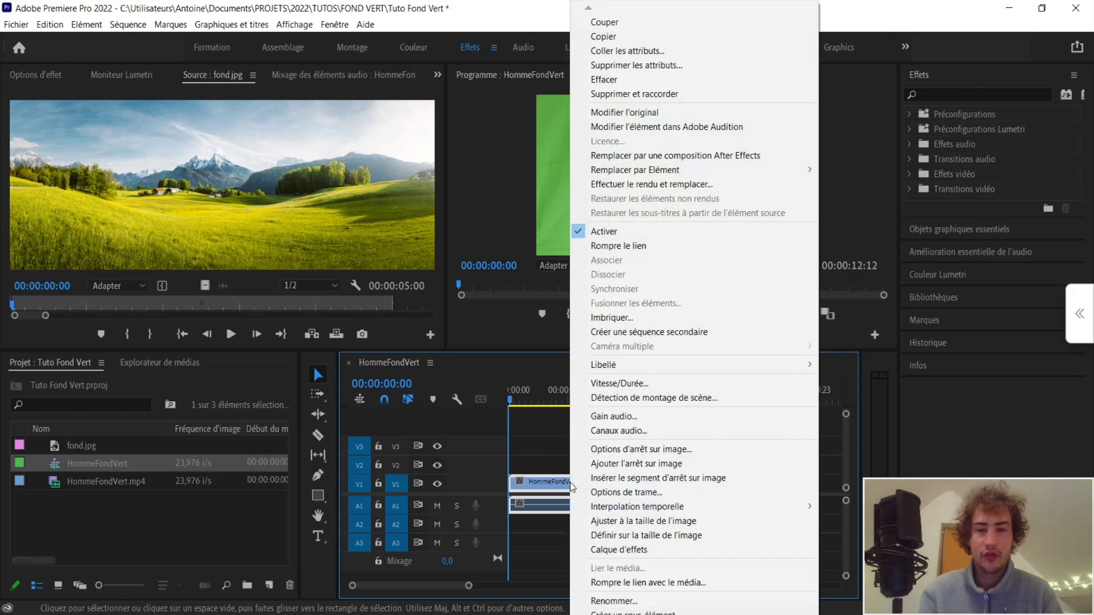
left_click(641, 249)
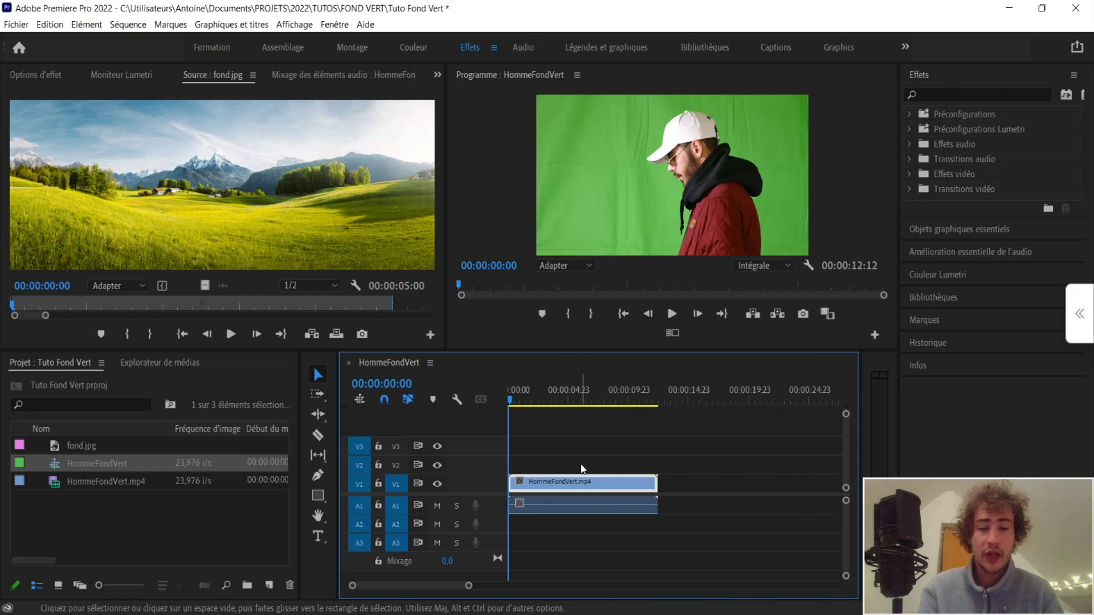
left_click(569, 508)
key("Delete")
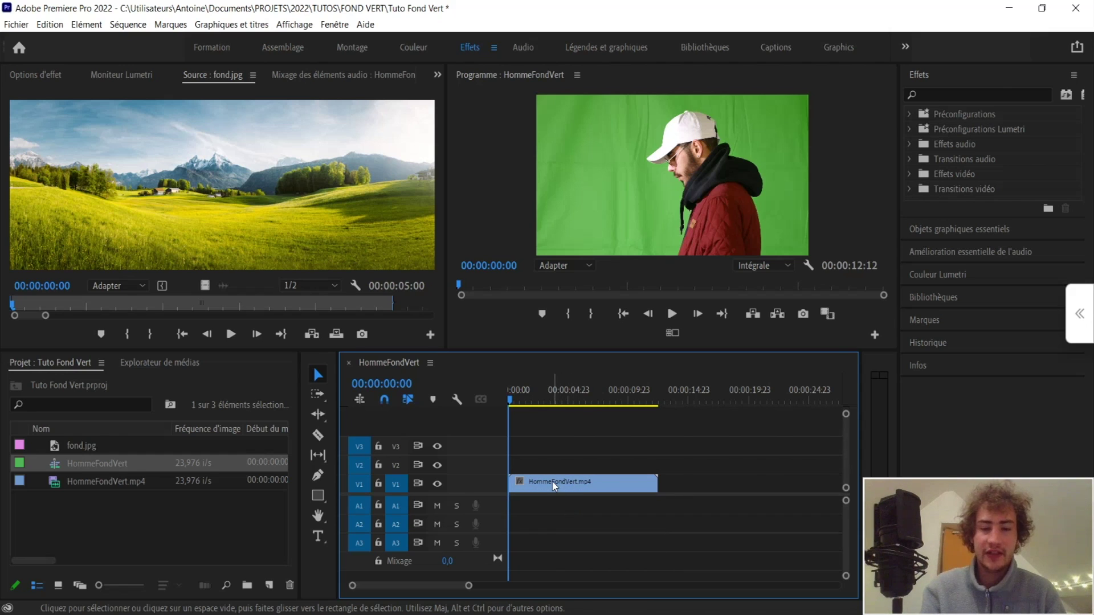
Move the HommeFondVert.mp4 clip up to track V2 and place fond.jpg beneath it on V1, matching the clip's length.
left_click_drag(555, 486, 553, 467)
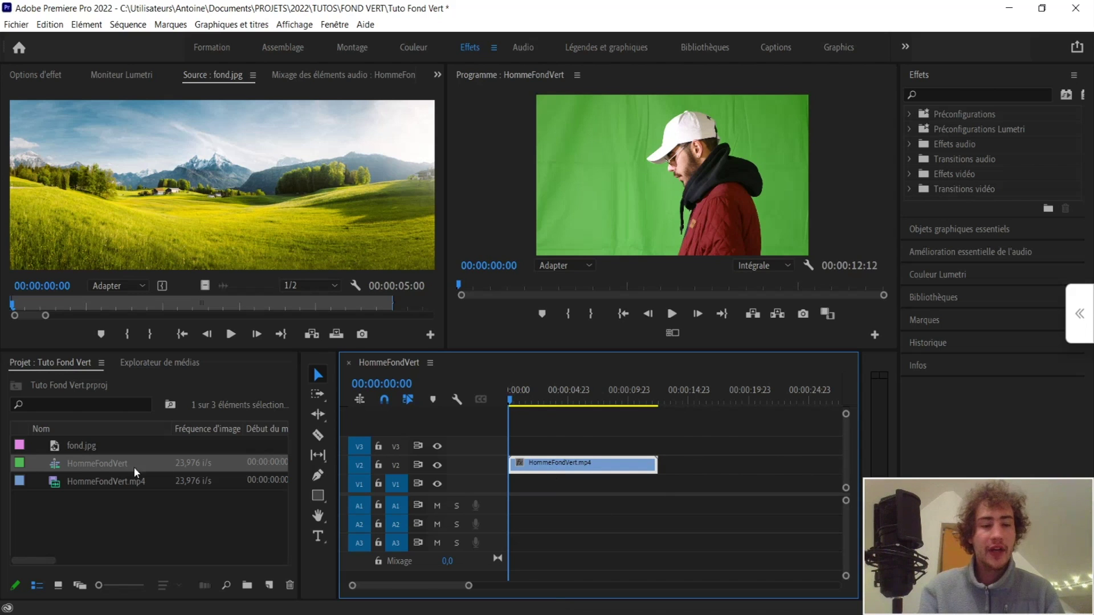
left_click_drag(79, 443, 665, 480)
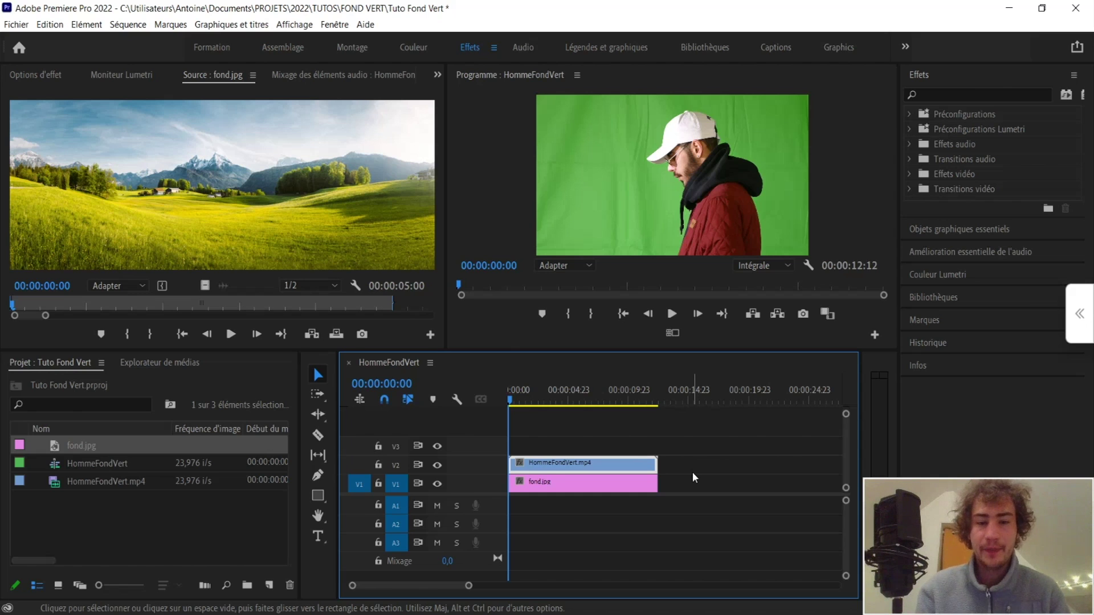
Find the UltraKey effect and apply it to the HommeFondVert.mp4 clip.
left_click(941, 96)
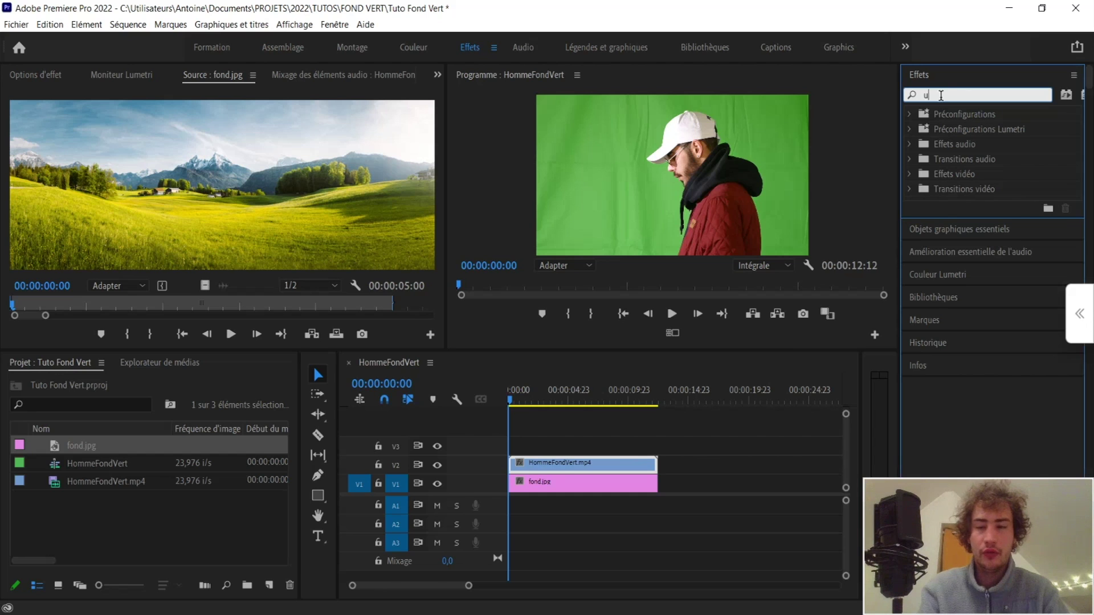
type("ultra")
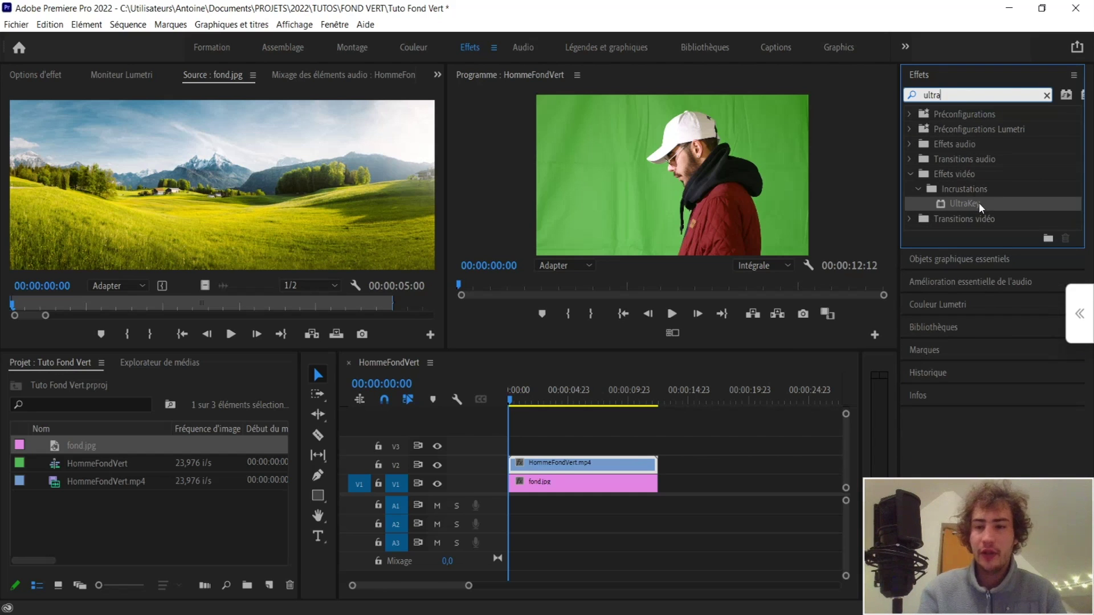
left_click_drag(977, 202, 611, 457)
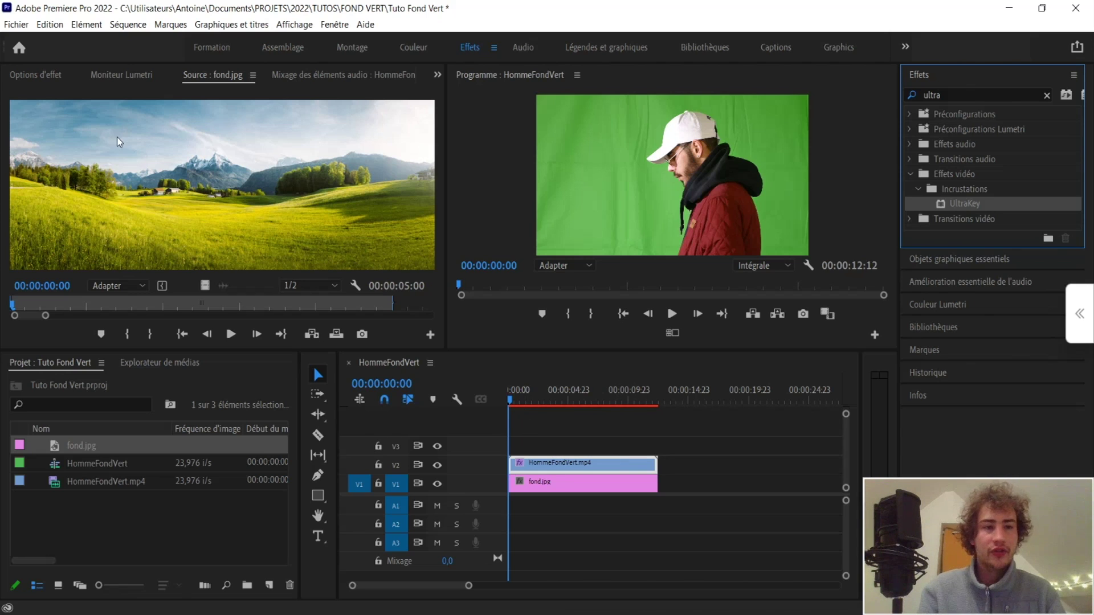
Sample the green backdrop beside the man as the UltraKey key colour (Couleur de découpe).
left_click(27, 77)
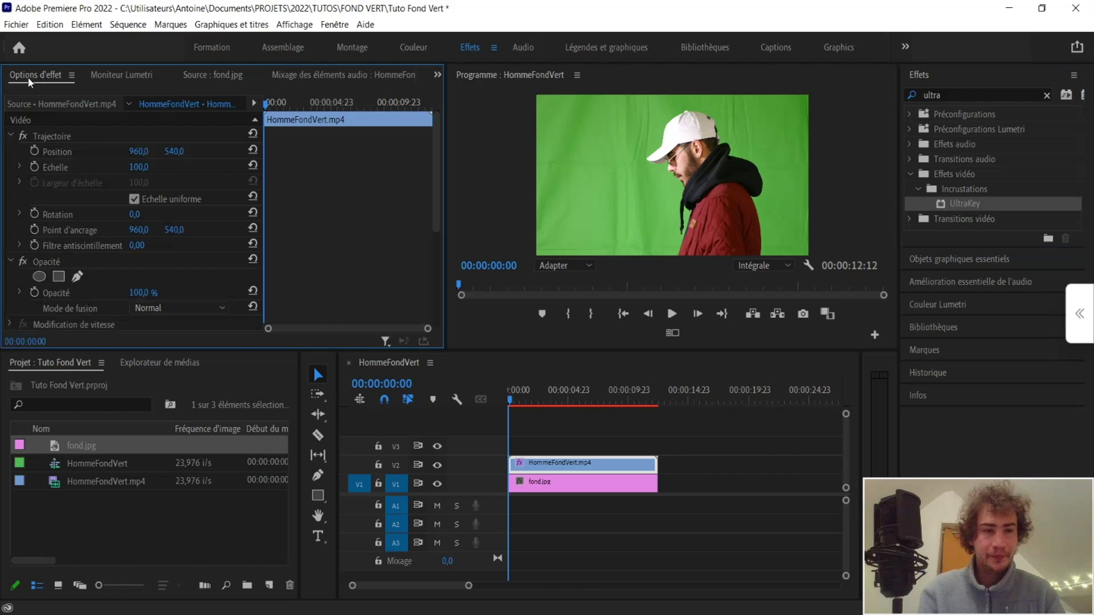
left_click_drag(435, 139, 440, 248)
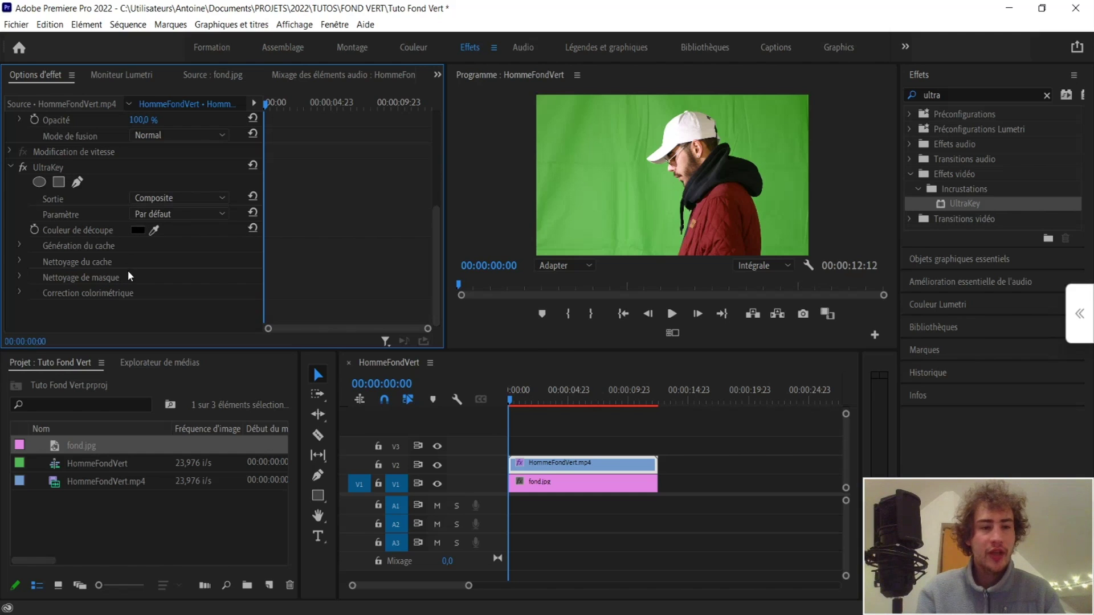
left_click(153, 230)
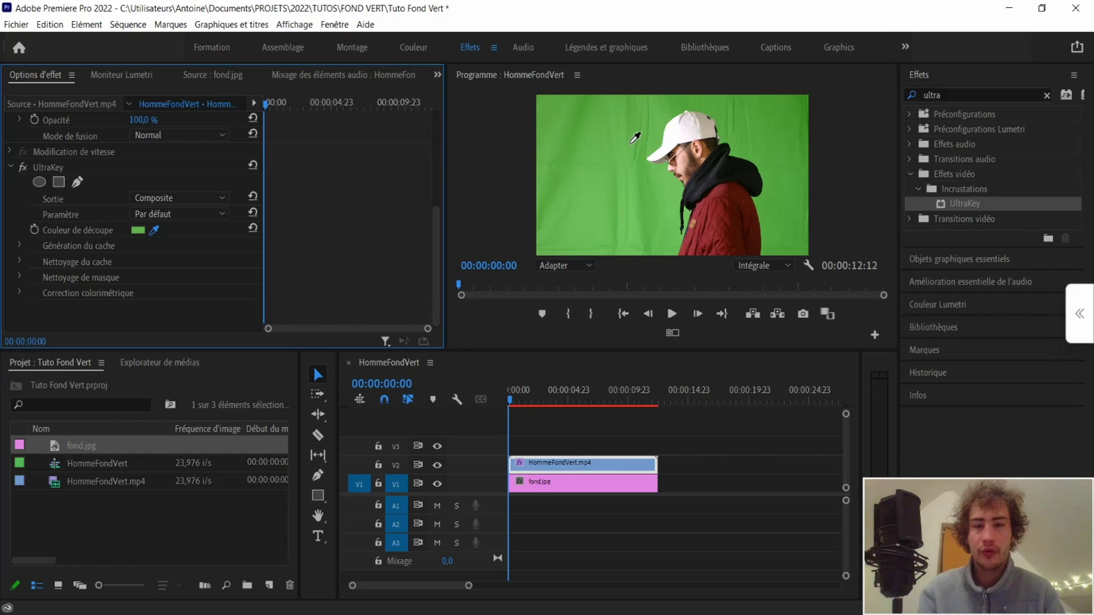
left_click(630, 145)
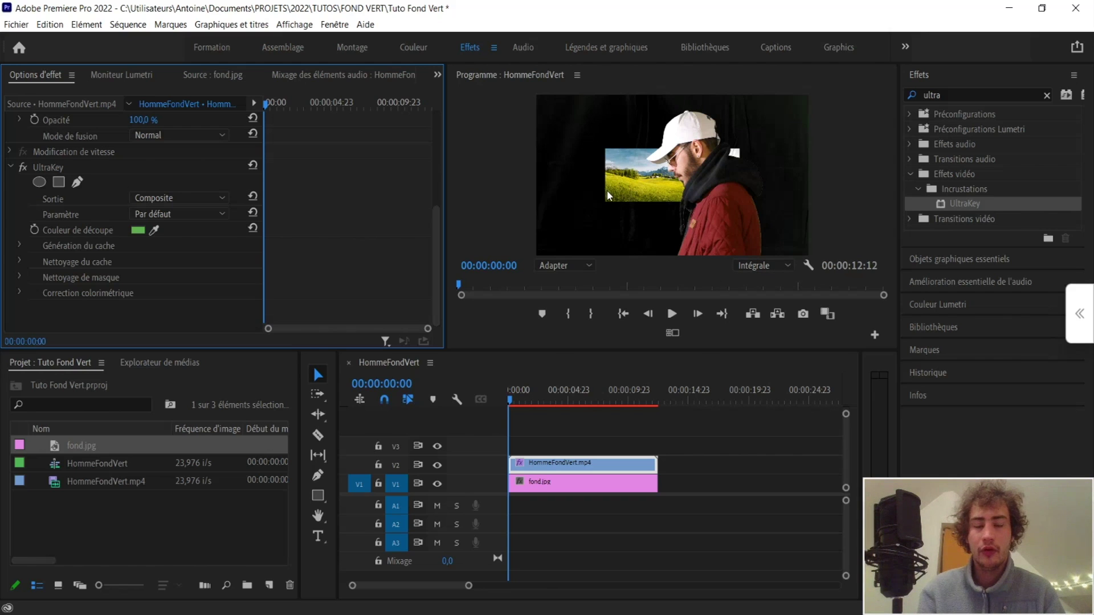
Set the scale (Echelle) of the fond.jpg clip to 300.
left_click(543, 482)
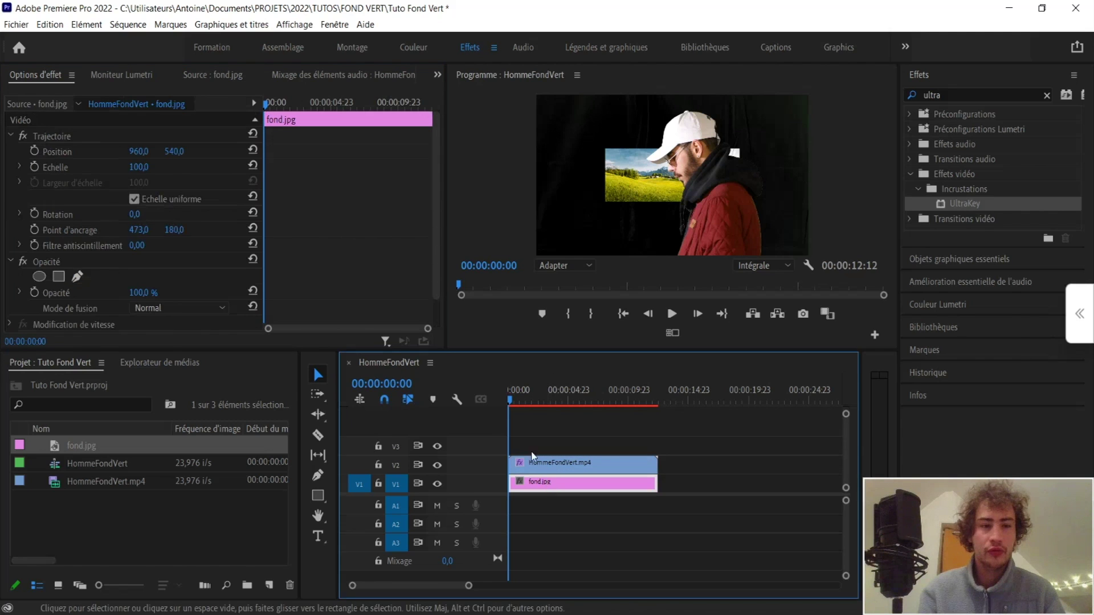
left_click_drag(137, 166, 249, 166)
left_click(149, 165)
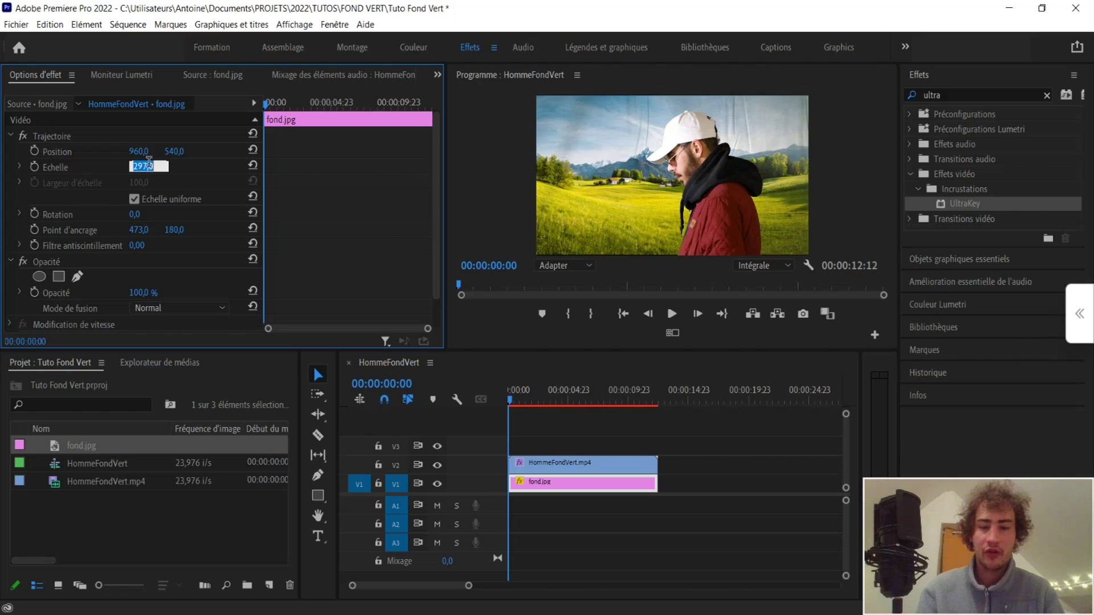
type("300")
key("Return")
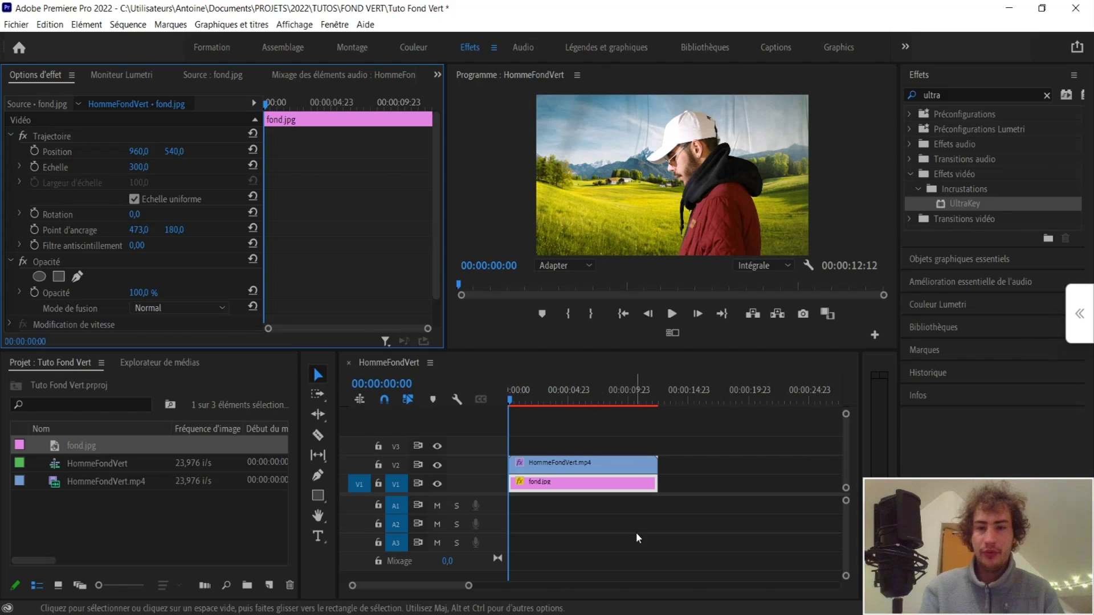
Set the UltraKey output (Sortie) of the HommeFondVert.mp4 clip to Couche Alpha and expand the Génération du cache settings.
left_click(643, 447)
left_click(644, 462)
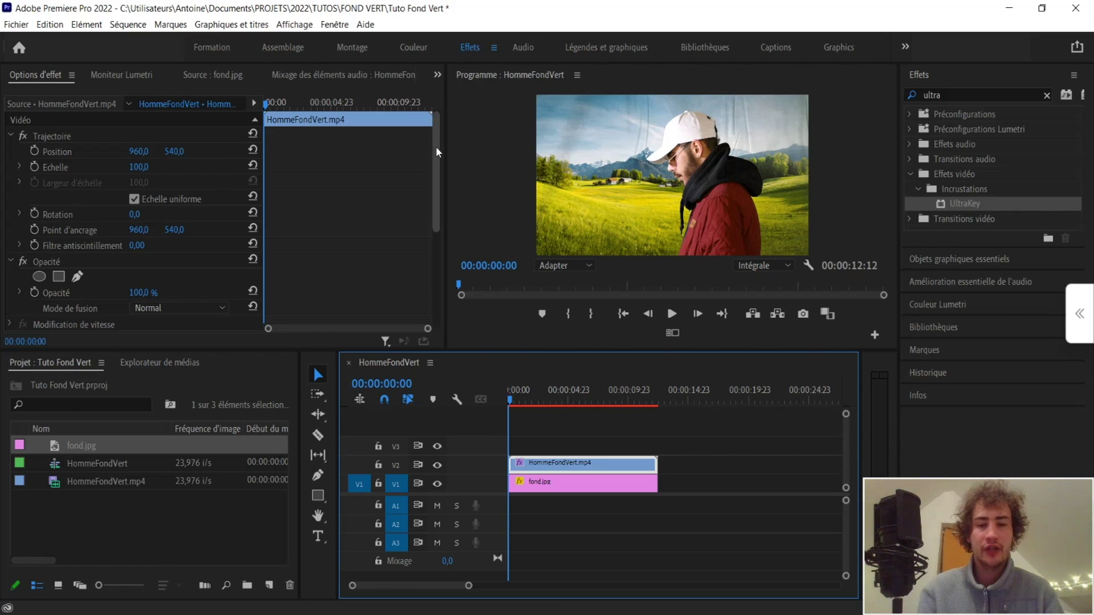
left_click_drag(438, 149, 433, 260)
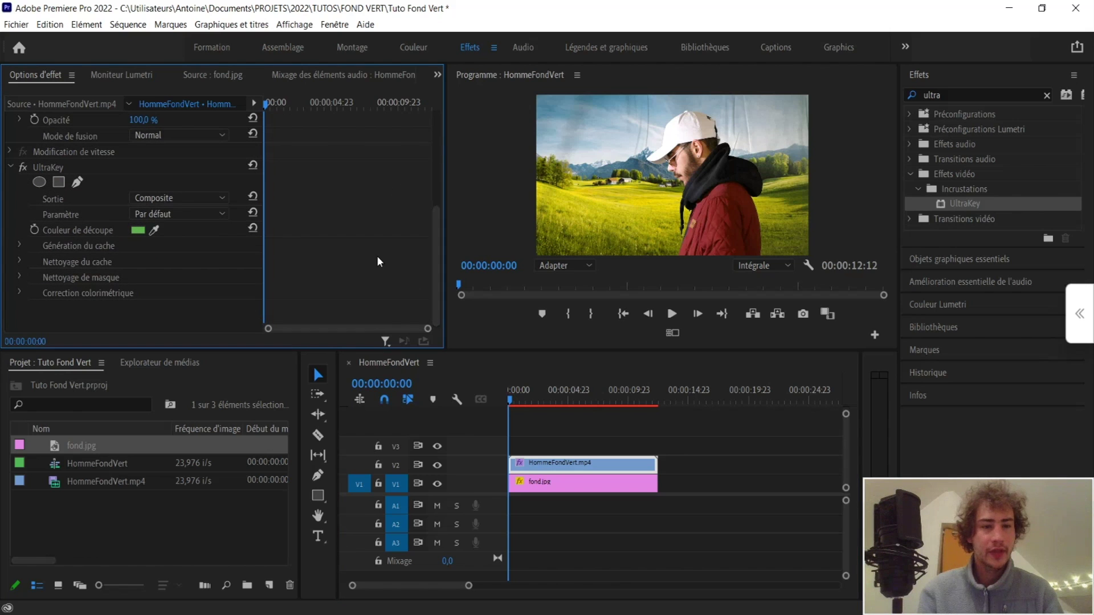
left_click(196, 201)
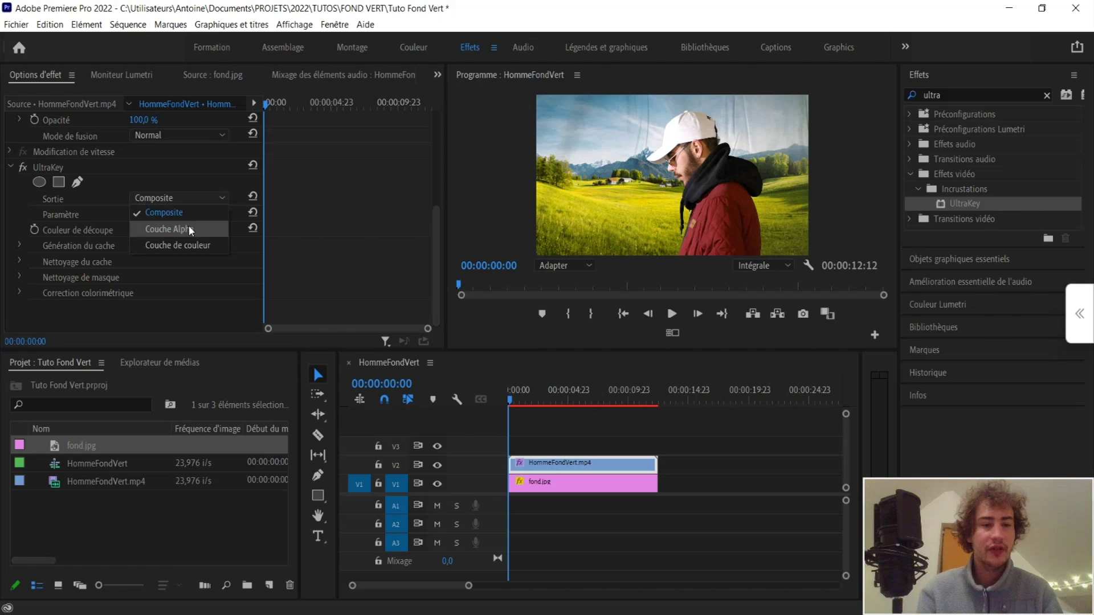
left_click(187, 228)
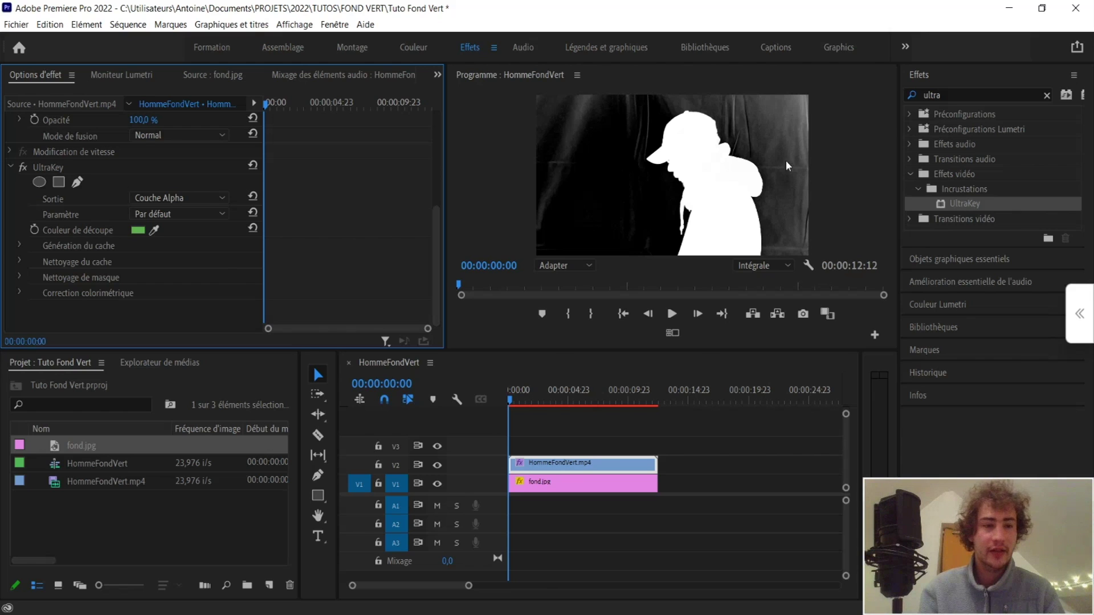
left_click(19, 245)
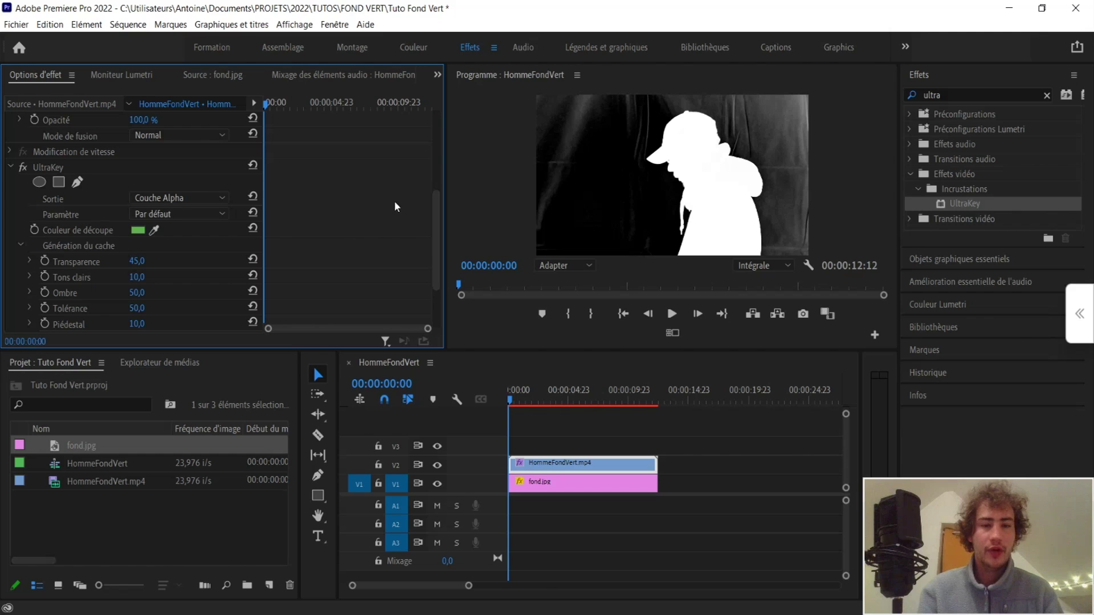
left_click_drag(434, 214, 433, 228)
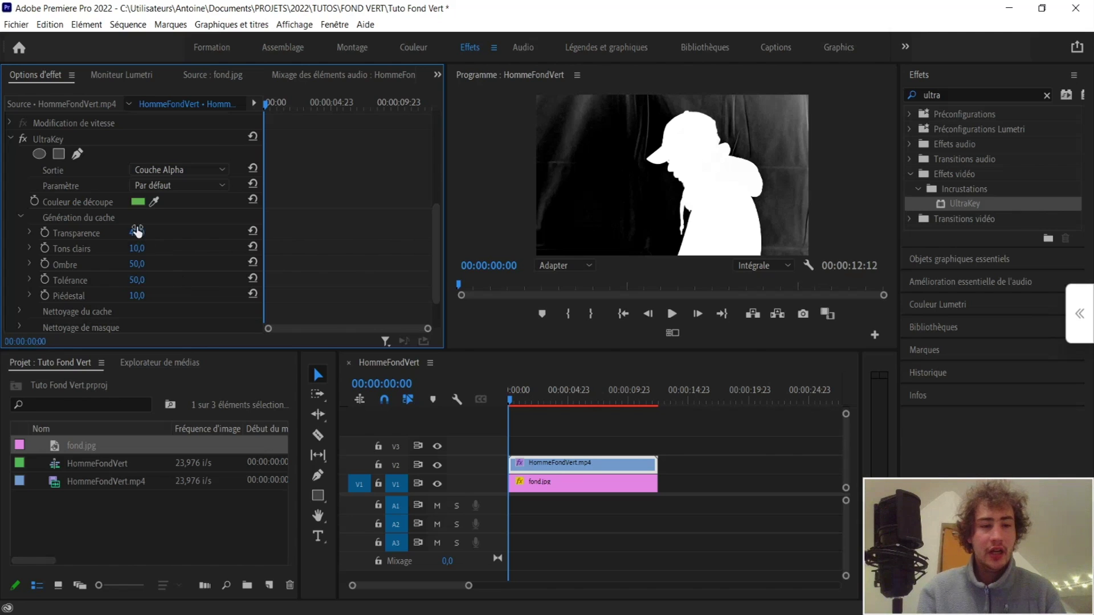
Try a matte Transparence of 0 and restore it to 45.
left_click_drag(137, 238, 83, 233)
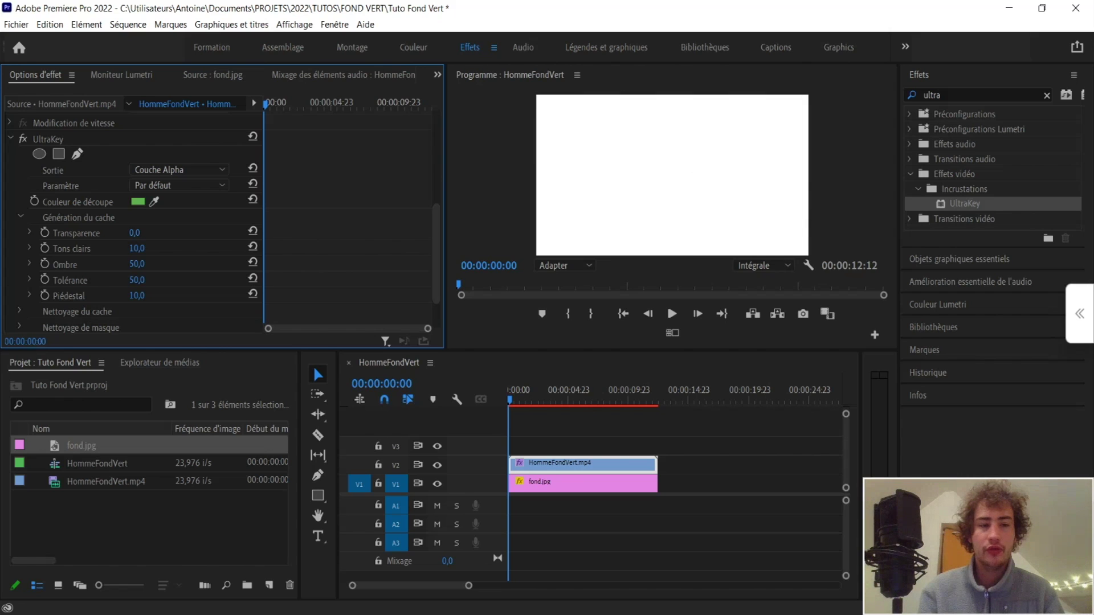
left_click(147, 230)
type("45")
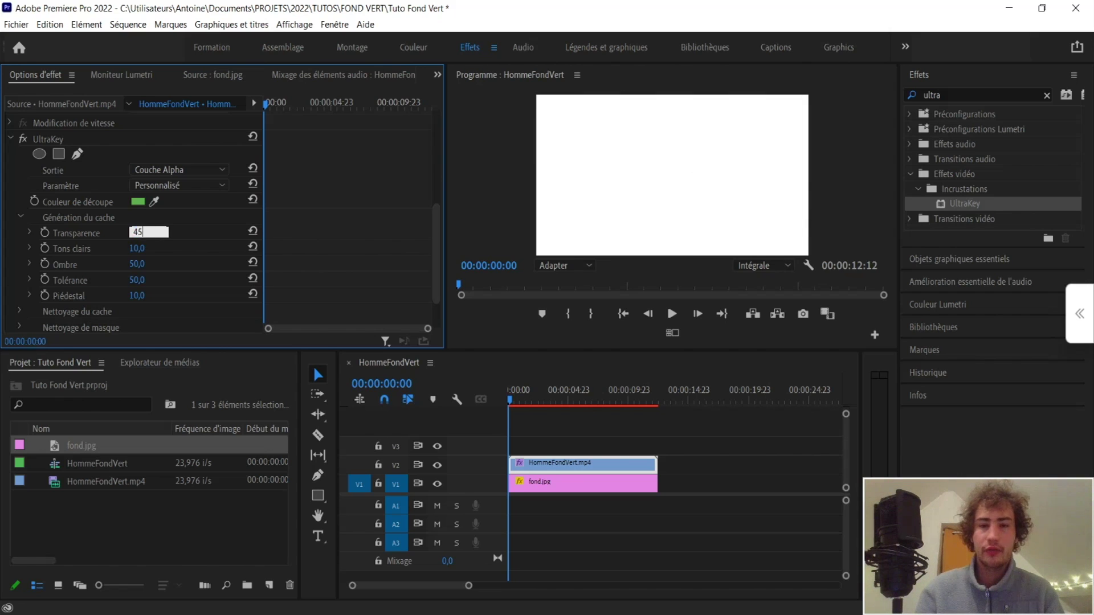
key("Return")
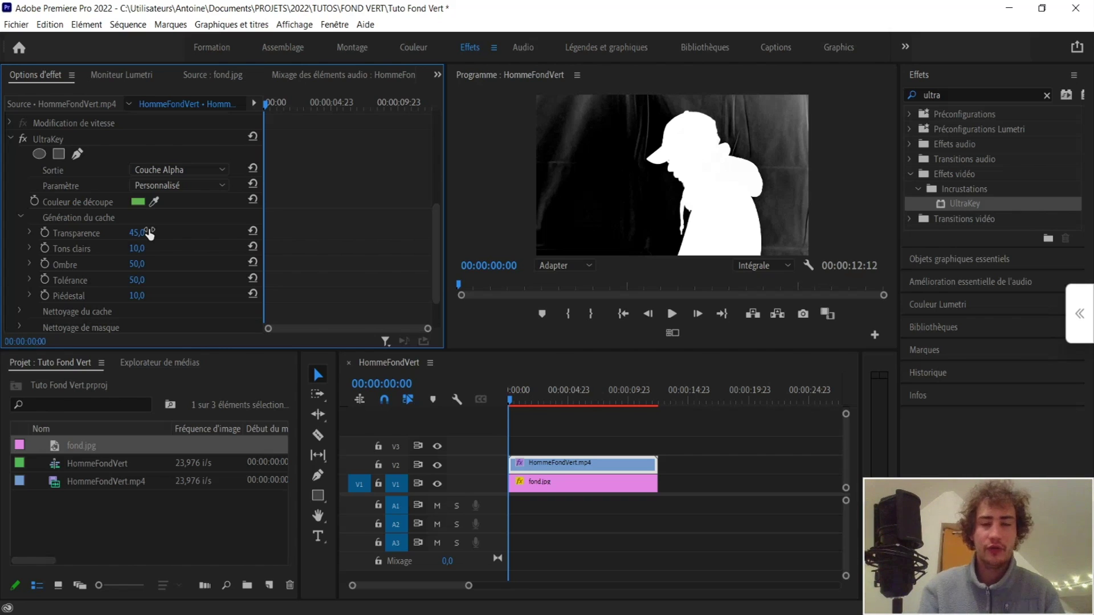
Set the matte generation values to 0 for Tons clairs and 50 for Ombre.
left_click_drag(139, 250, 114, 266)
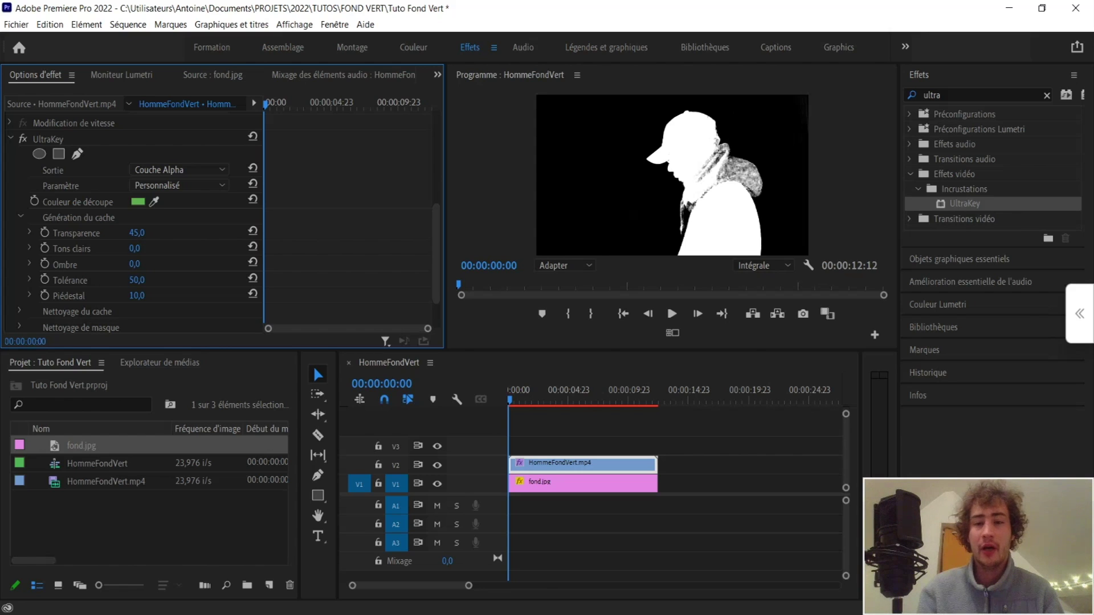
left_click_drag(114, 266, 142, 265)
left_click(148, 262)
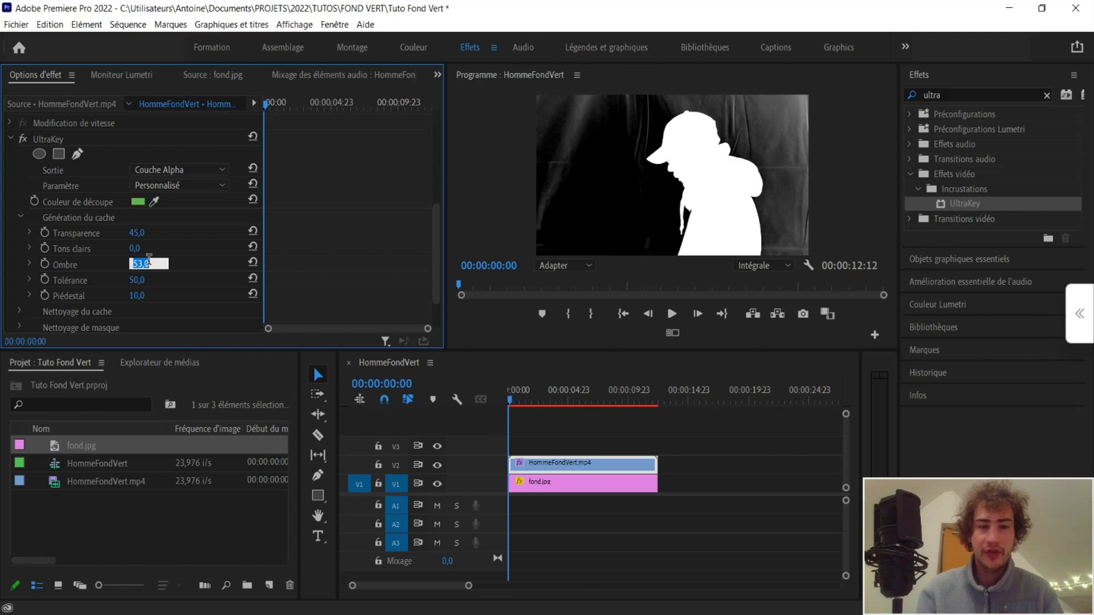
type("50")
key("Return")
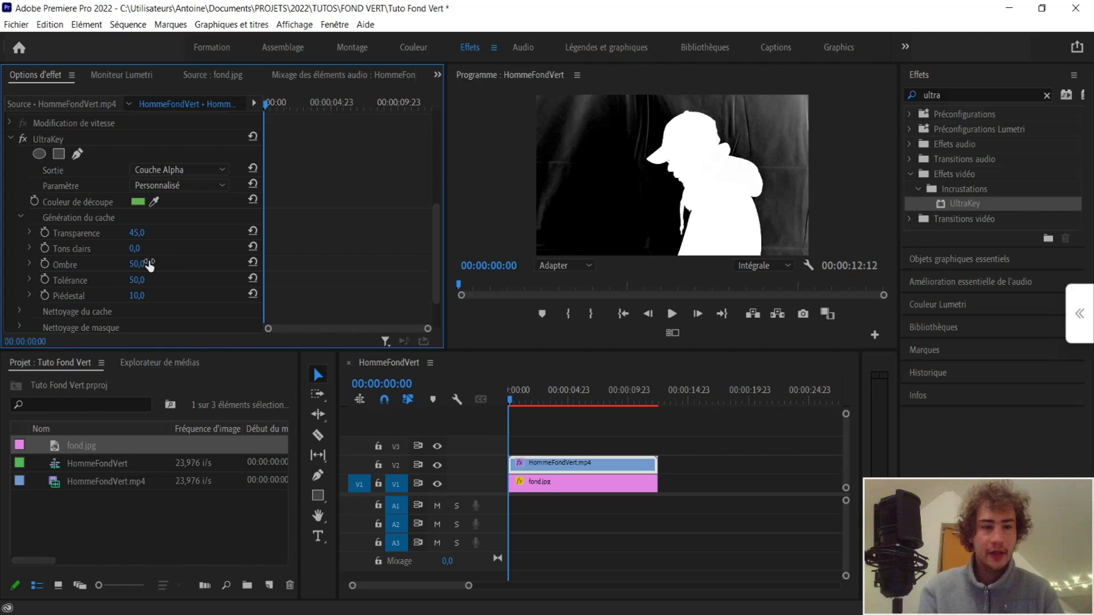
Set both the Tolérance and Piédestal of the matte generation to 100.
left_click(142, 283)
type("100")
key("Return")
type("100")
key("Return")
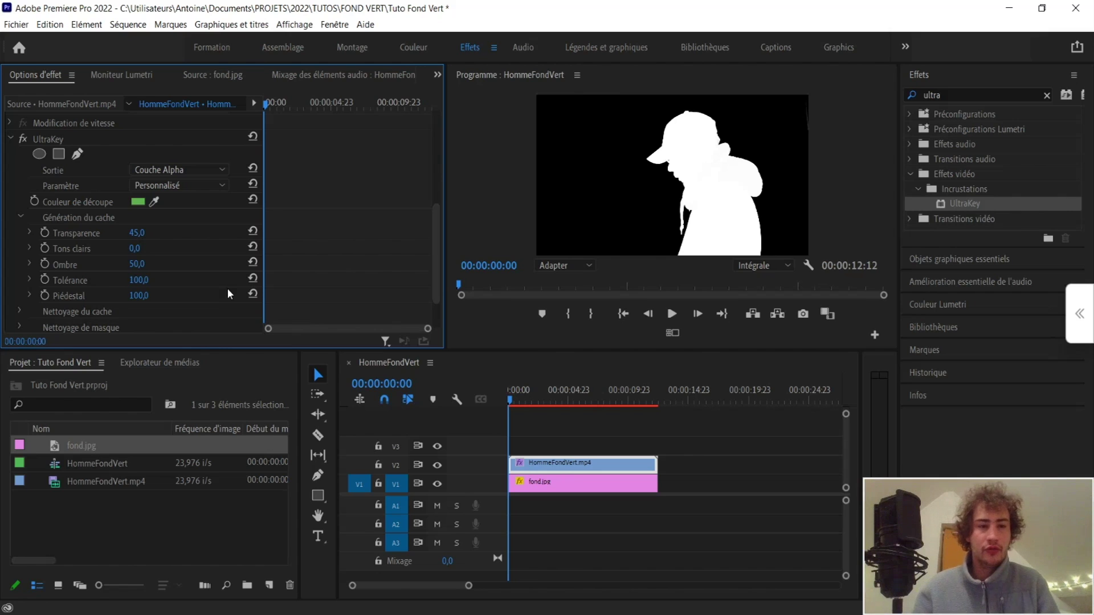
Collapse the Génération du cache settings and switch the UltraKey output back to Composite.
left_click(20, 216)
left_click(171, 198)
left_click(169, 212)
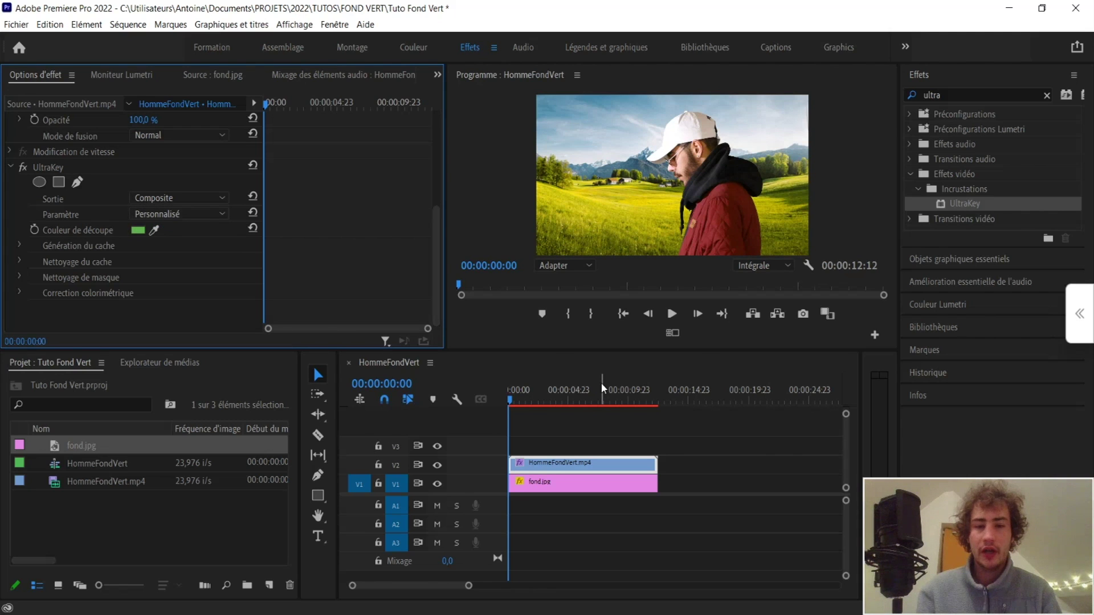
Scrub the sequence to 00:00:06:02 and inspect the keyed composite in full screen.
left_click_drag(517, 398, 556, 399)
left_click_drag(569, 400, 584, 401)
left_click(633, 200)
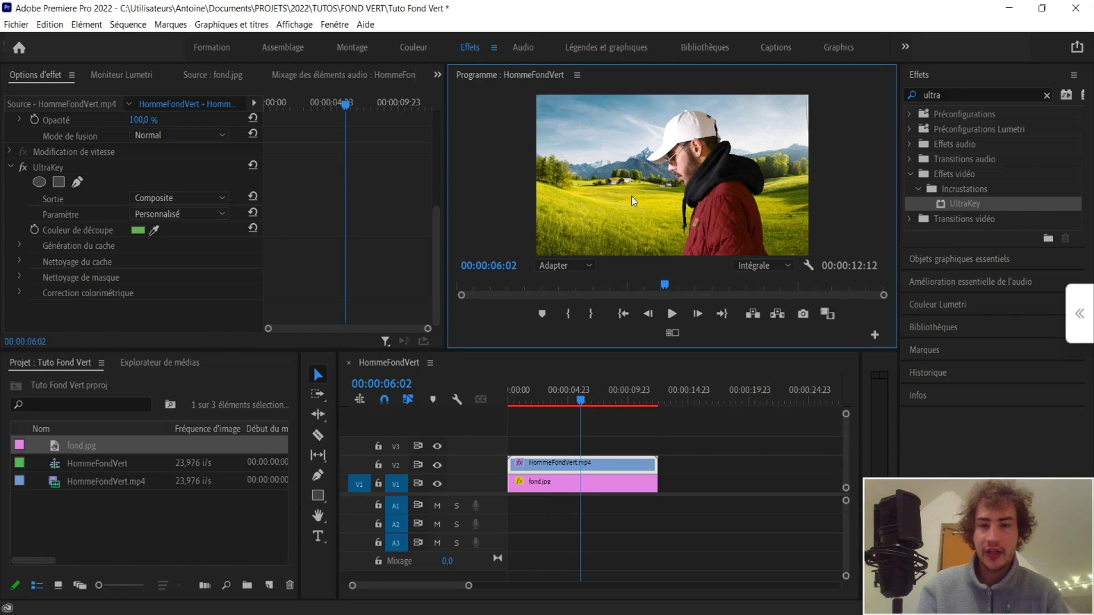
key("ctrl+grave")
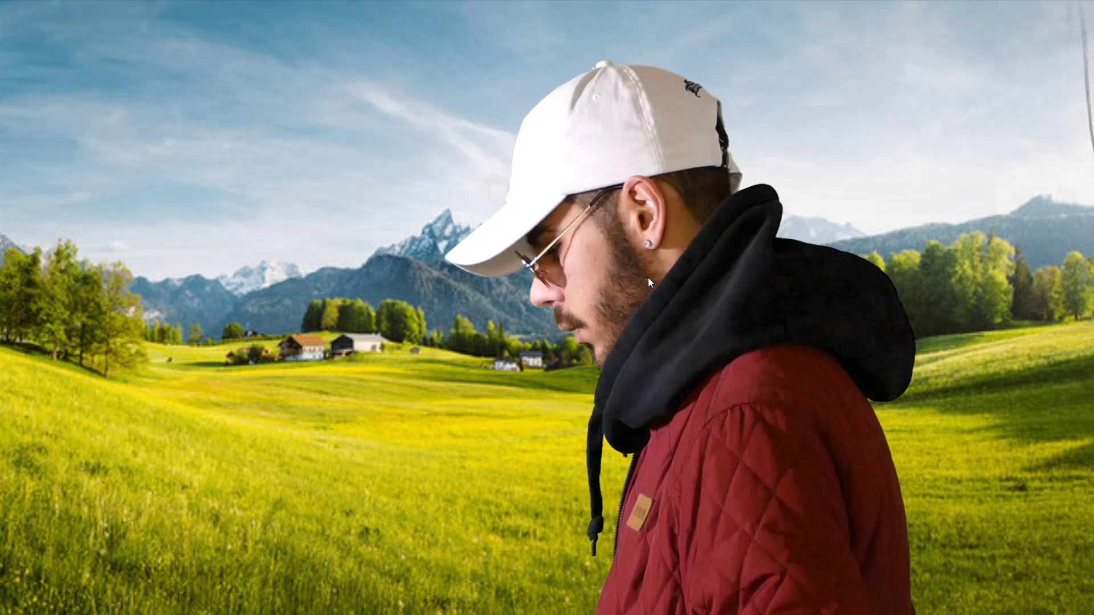
key("ctrl+grave")
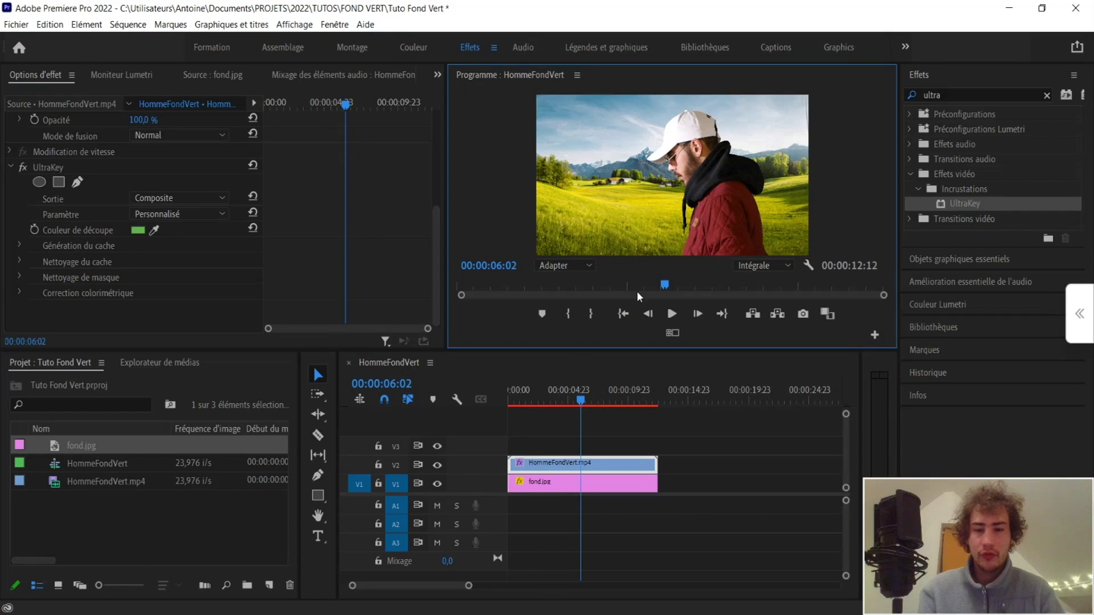
Hide video track V1 containing fond.jpg and inspect the keyed man without the background in full screen.
left_click(437, 483)
left_click(637, 176)
key("ctrl+grave")
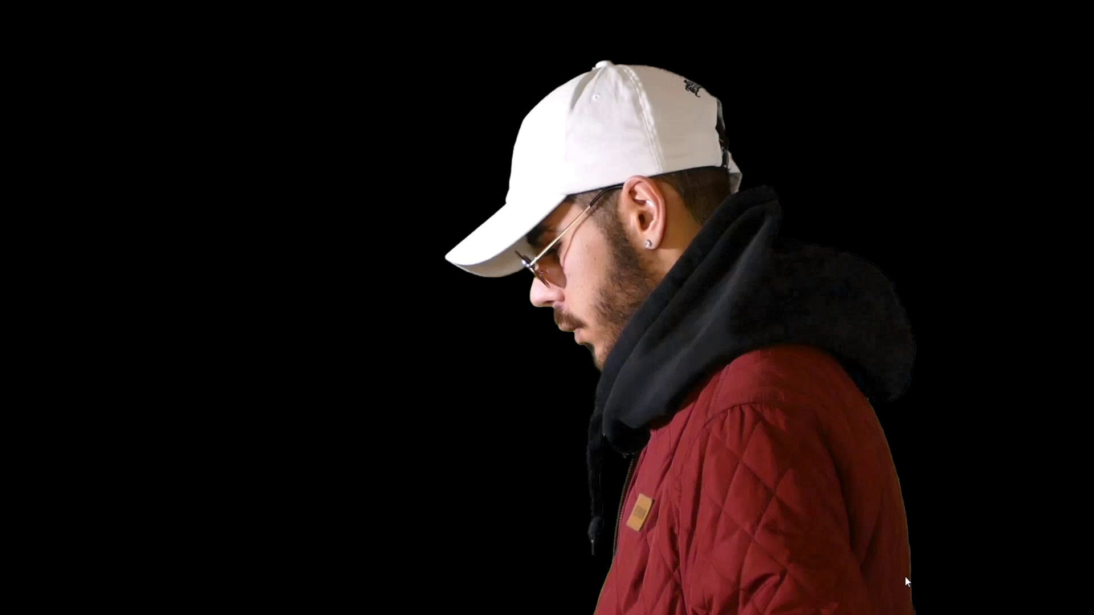
key("ctrl+grave")
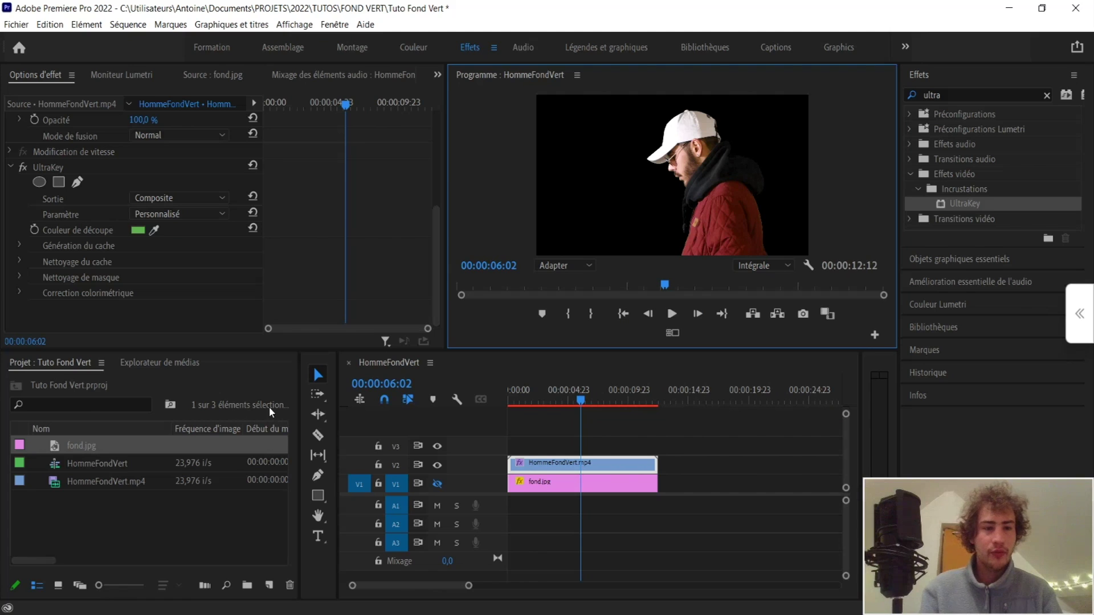
Expand the Nettoyage du cache settings of the UltraKey effect.
left_click(18, 260)
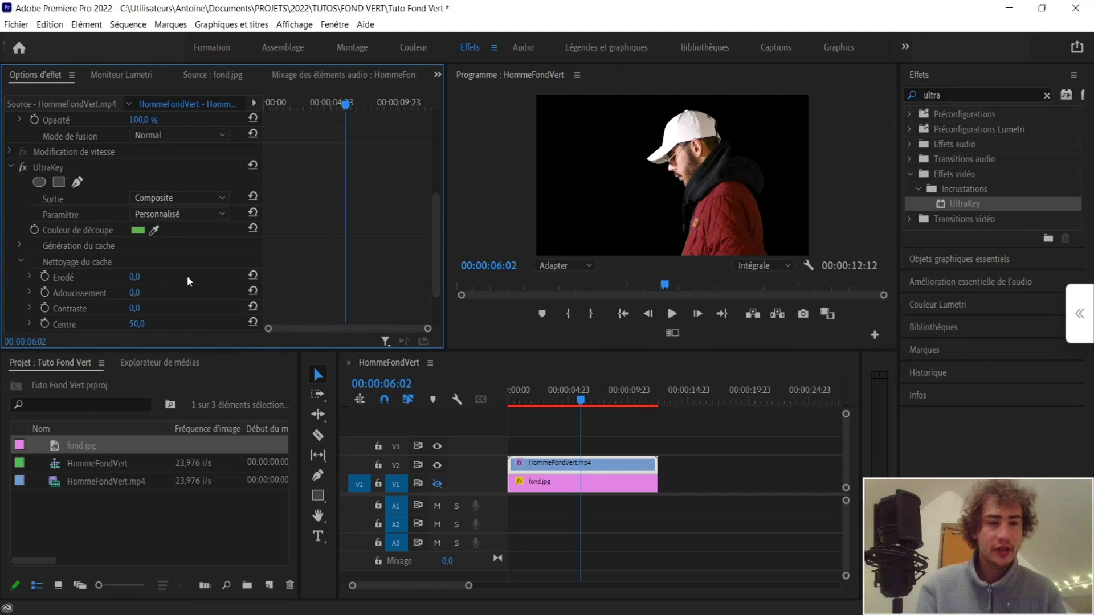
scroll(187, 276, "down", 2)
scroll(185, 273, "up", 1)
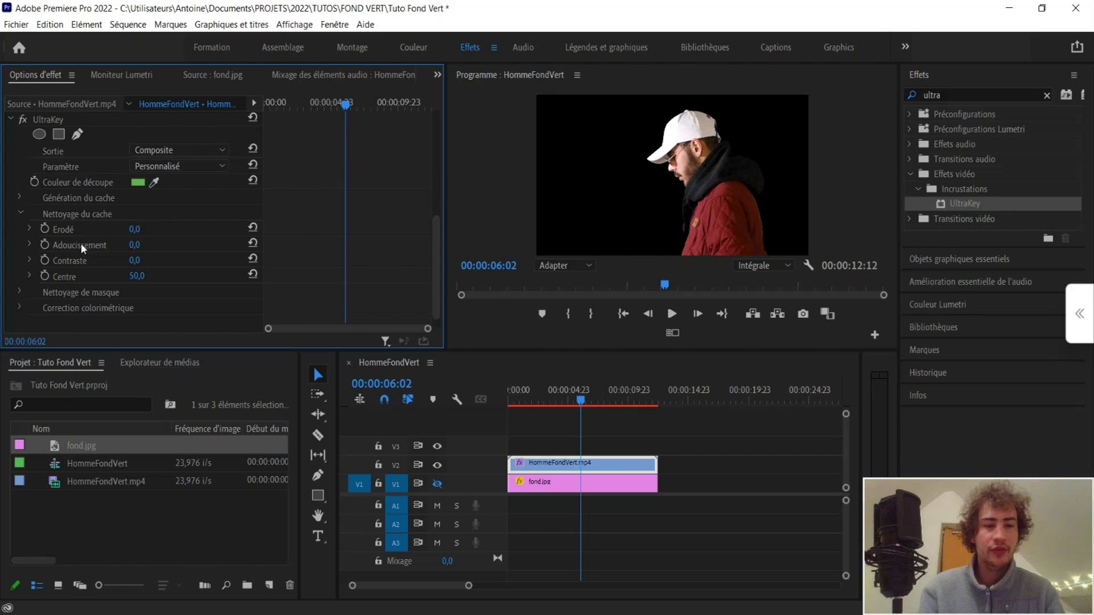
Try an Erodé value of 100 and a higher Adoucissement for the matte cleanup, undoing each change.
left_click(131, 230)
type("100")
key("Return")
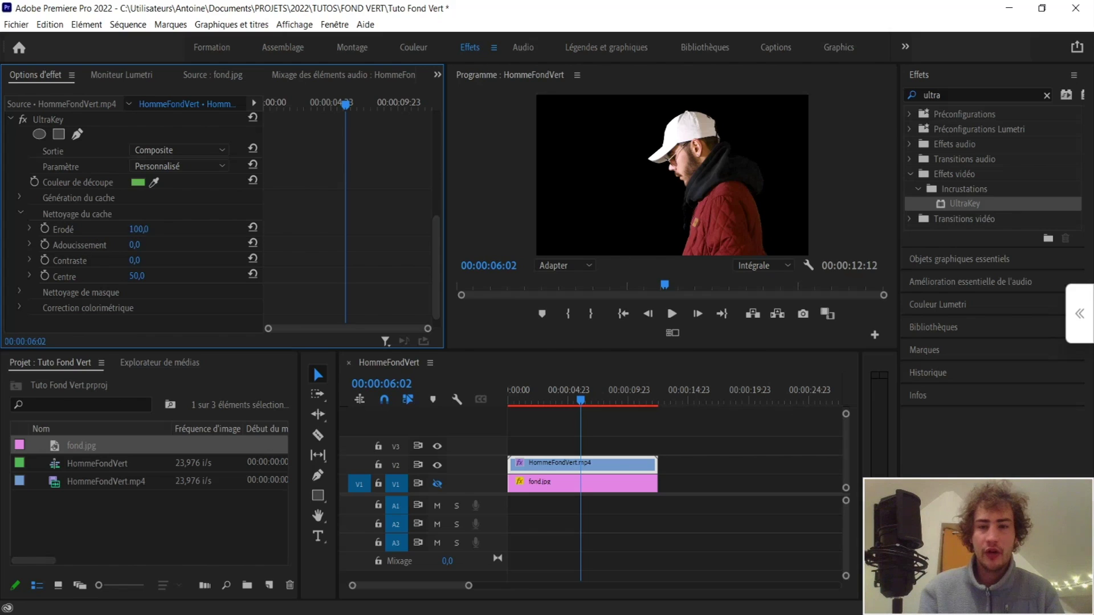
key("ctrl+z")
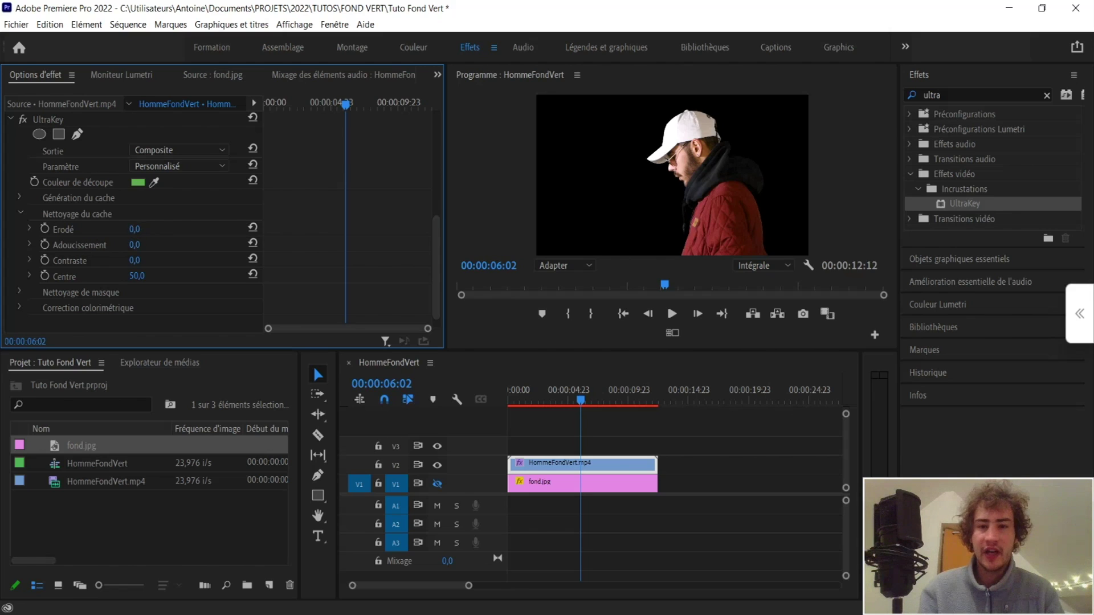
left_click_drag(136, 251, 193, 251)
key("ctrl+z")
Set both the Erodé and Adoucissement of the matte cleanup to 30.
left_click(138, 229)
type("30")
key("Tab")
type("30")
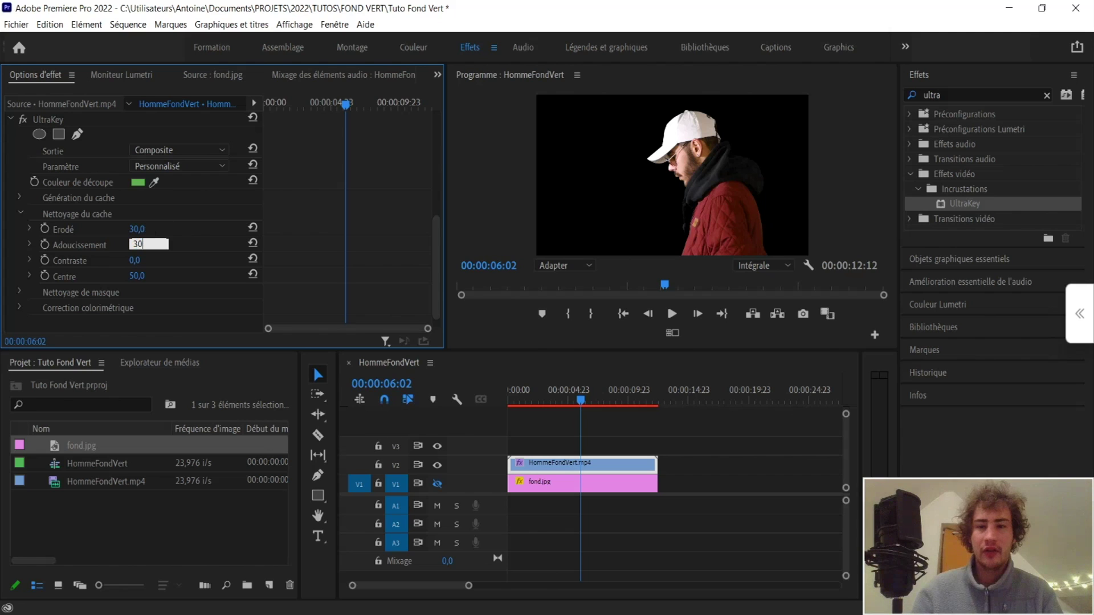
key("Return")
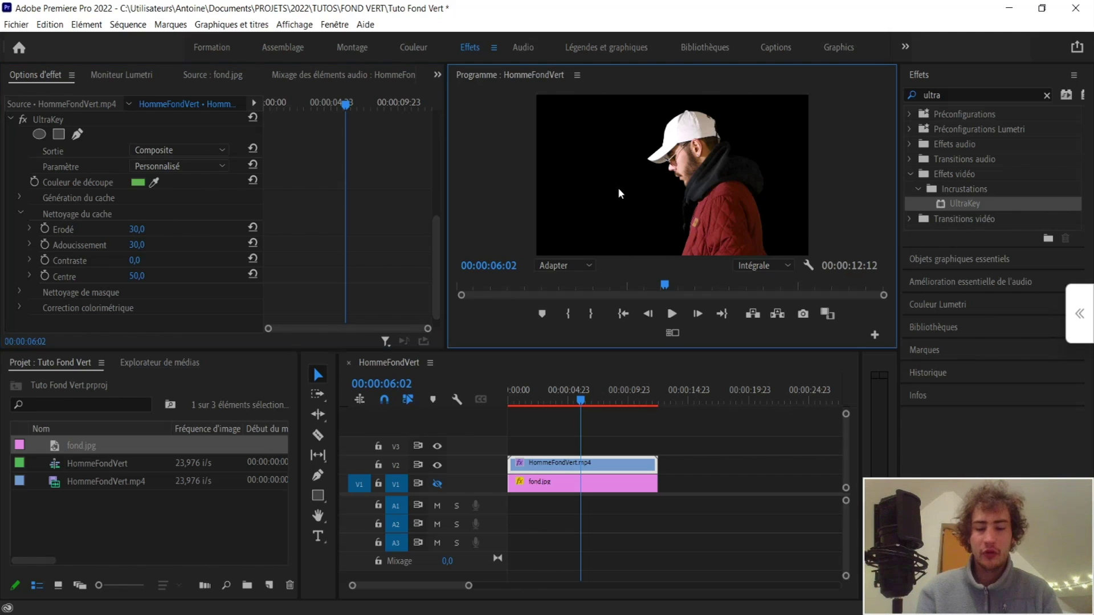